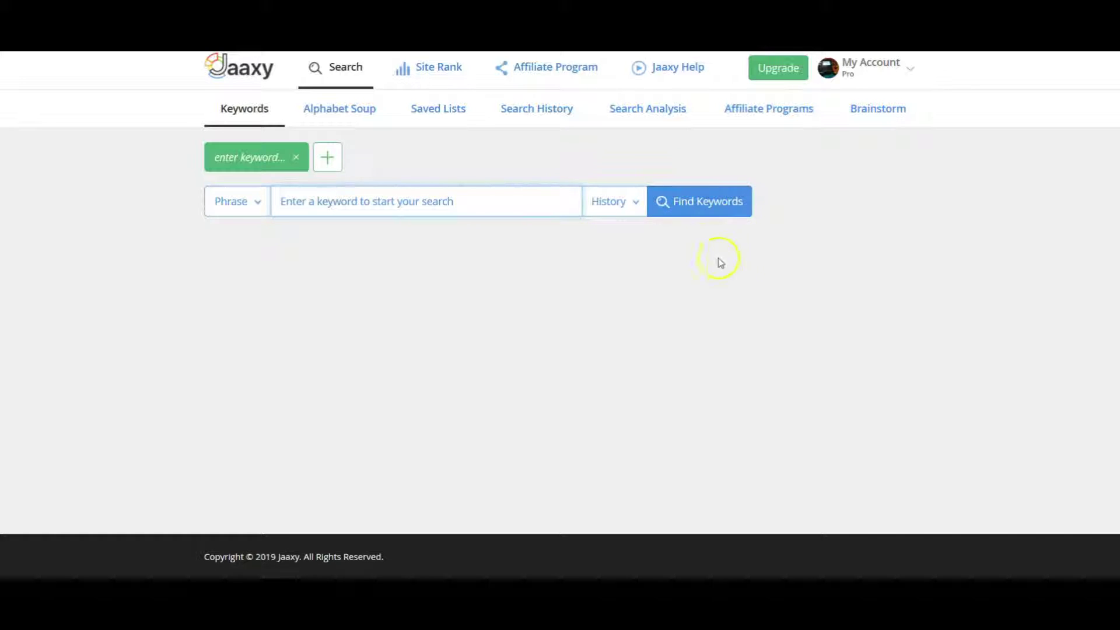
# Check the site rank of theroadtomakingmoremoney.com for "The highest paying affiliate programs" and show its Yahoo results.
pyautogui.click(433, 70)
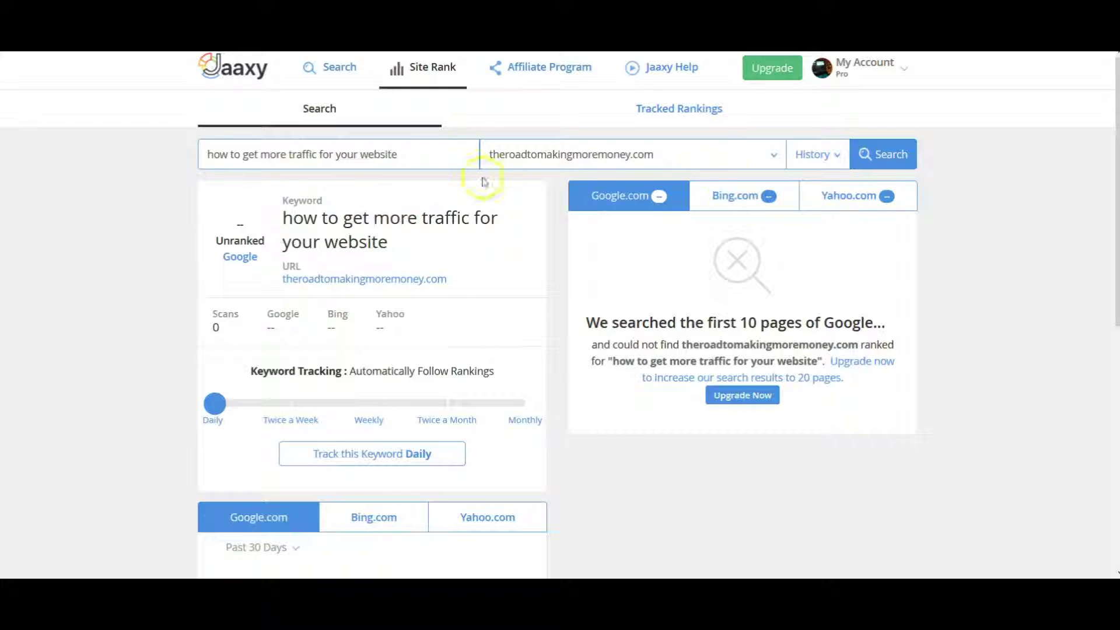
pyautogui.moveTo(400, 153); pyautogui.dragTo(73, 146)
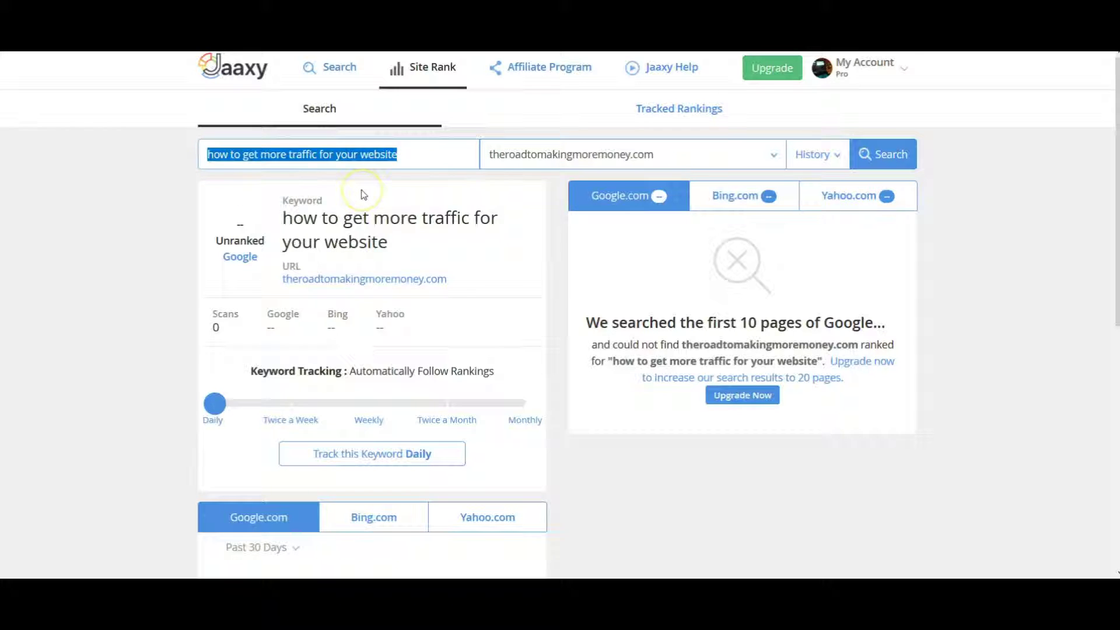
pyautogui.press('BackSpace')
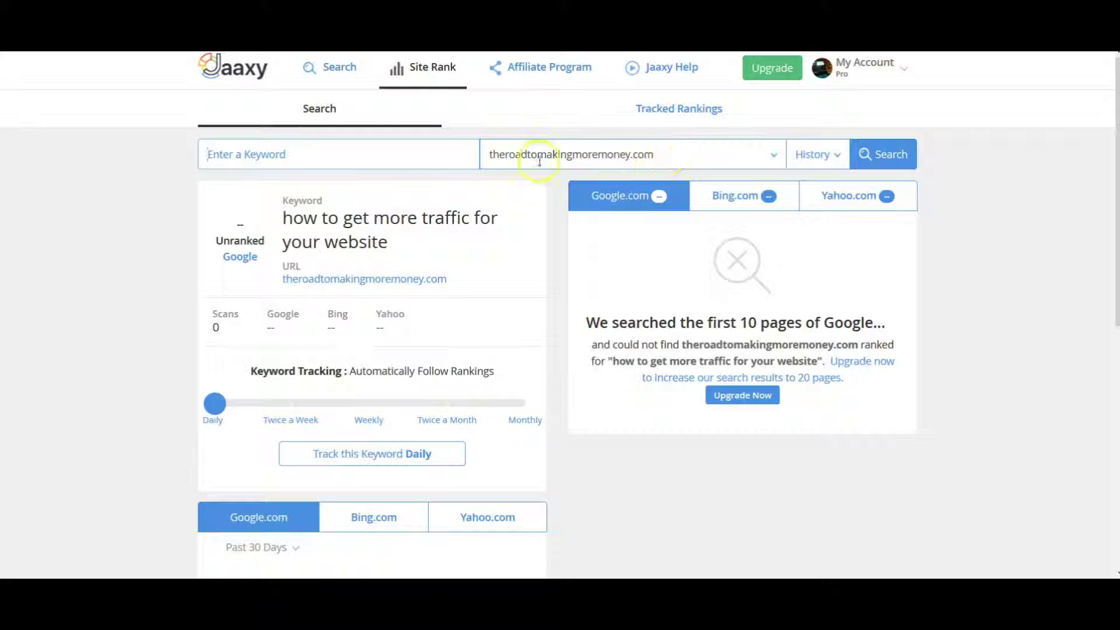
pyautogui.click(338, 168)
pyautogui.write('The ')
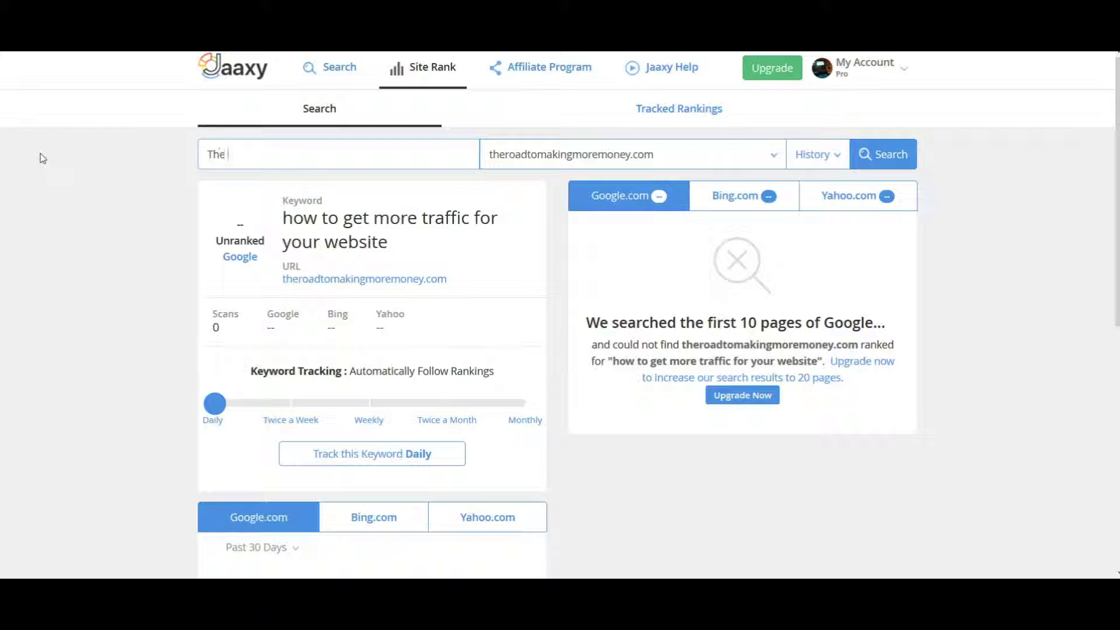
pyautogui.write('highest paying affiliate pro')
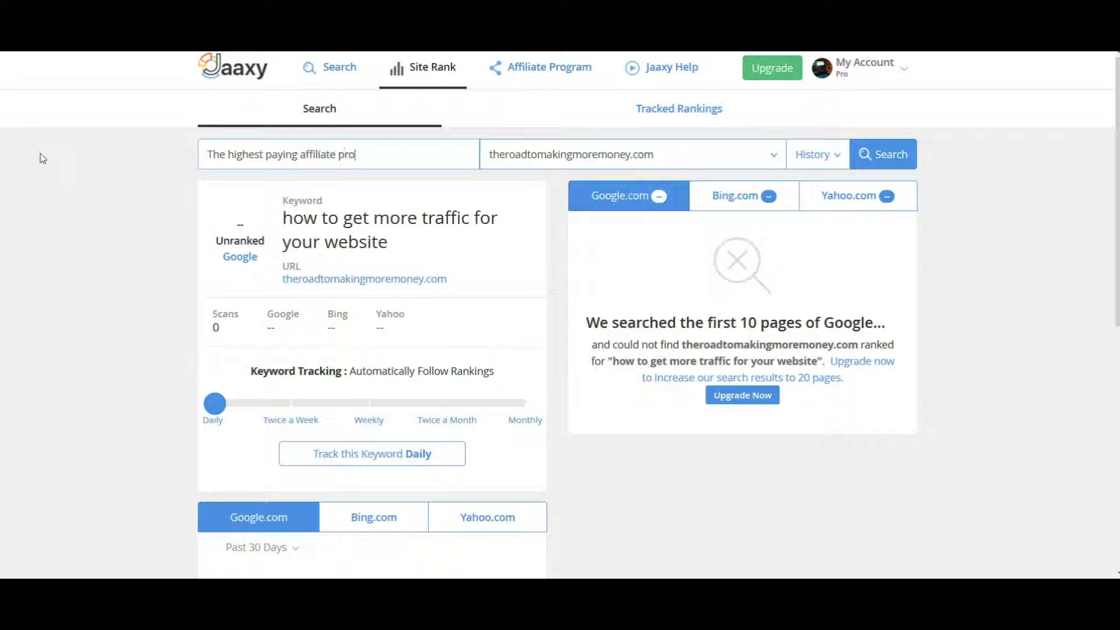
pyautogui.write('grams')
pyautogui.click(866, 154)
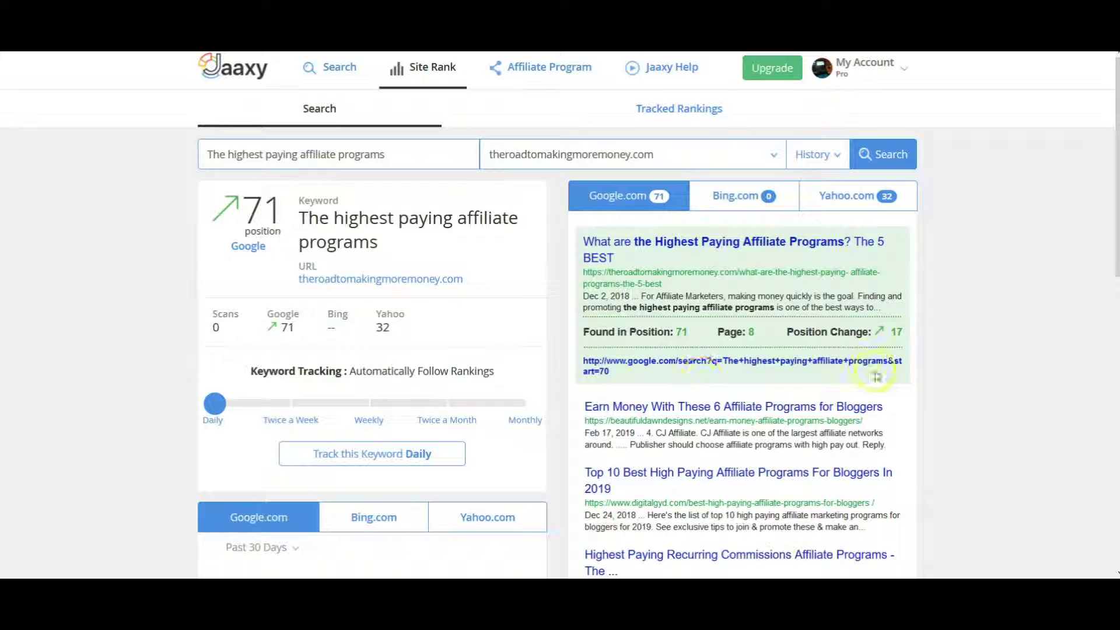
pyautogui.click(851, 198)
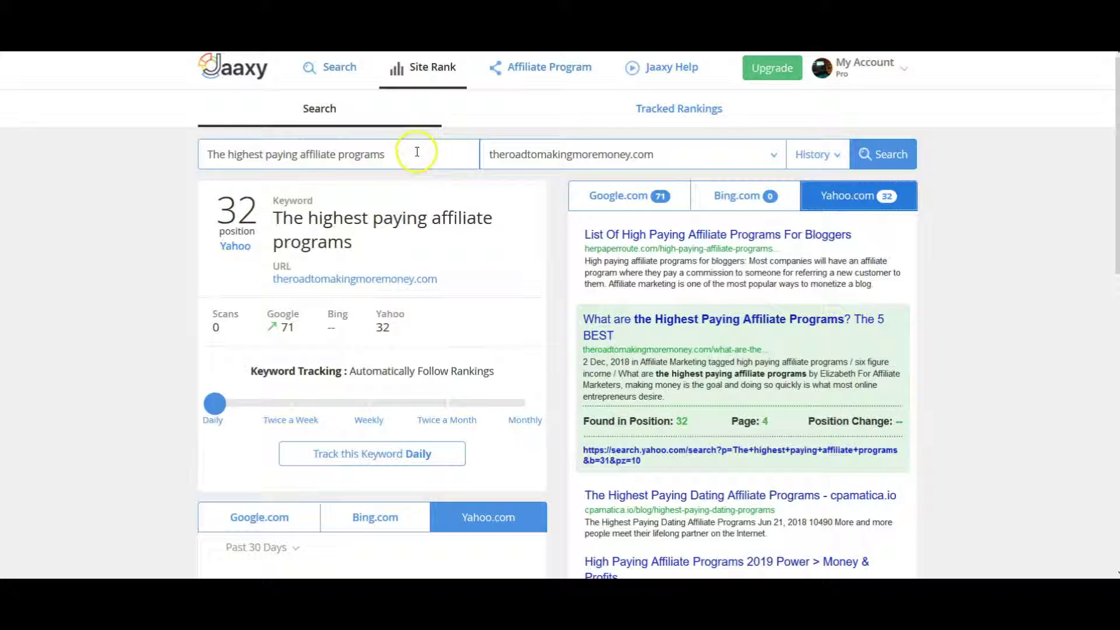
# Check the same site's rank for the keyword "monthly subscription boxes with affiliate programs".
pyautogui.moveTo(418, 150); pyautogui.dragTo(64, 165)
pyautogui.press('BackSpace')
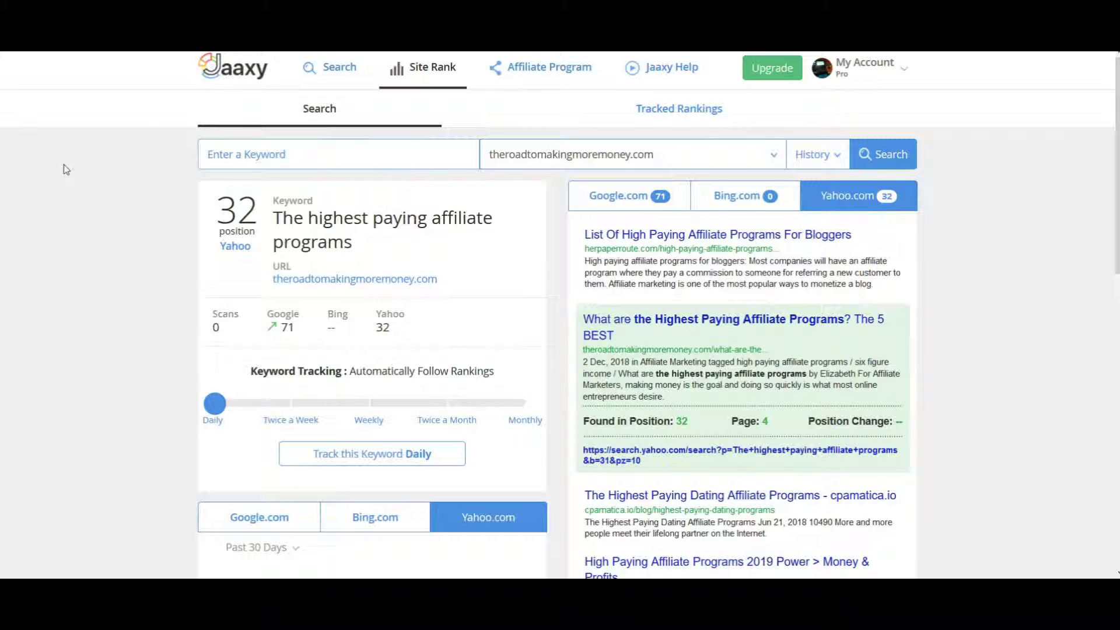
pyautogui.write('mont')
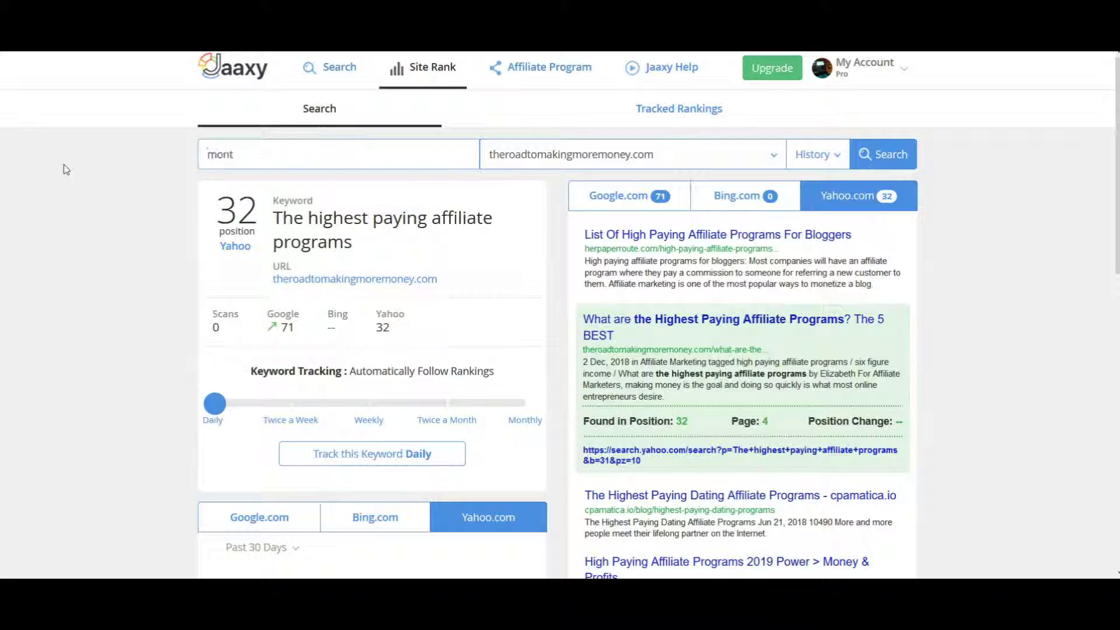
pyautogui.write('hly subscription boxes with')
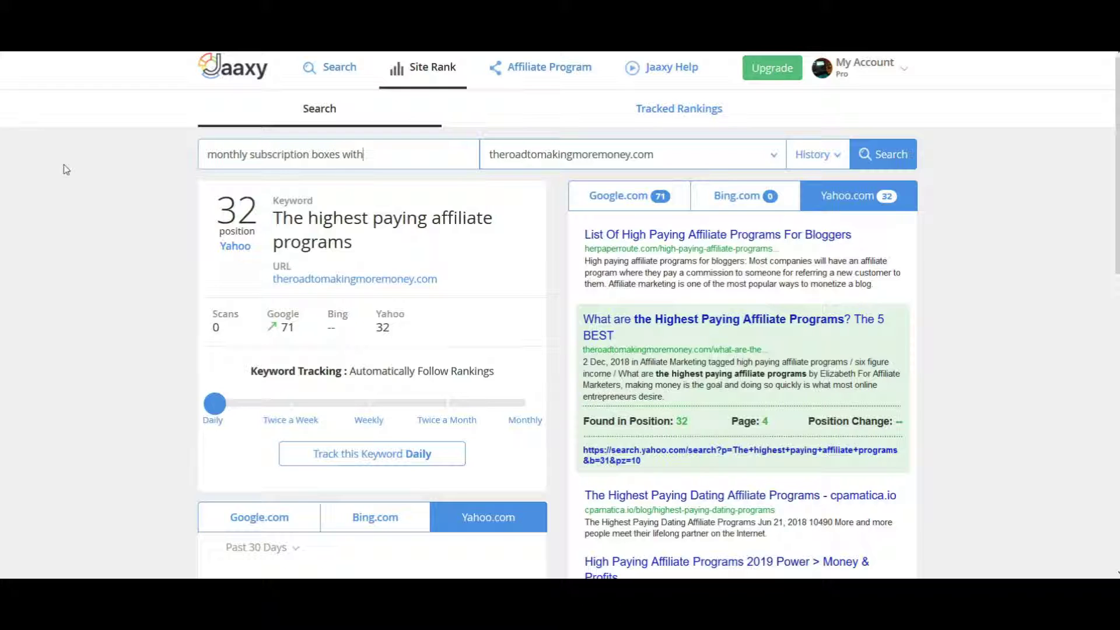
pyautogui.write(' affiliate programs')
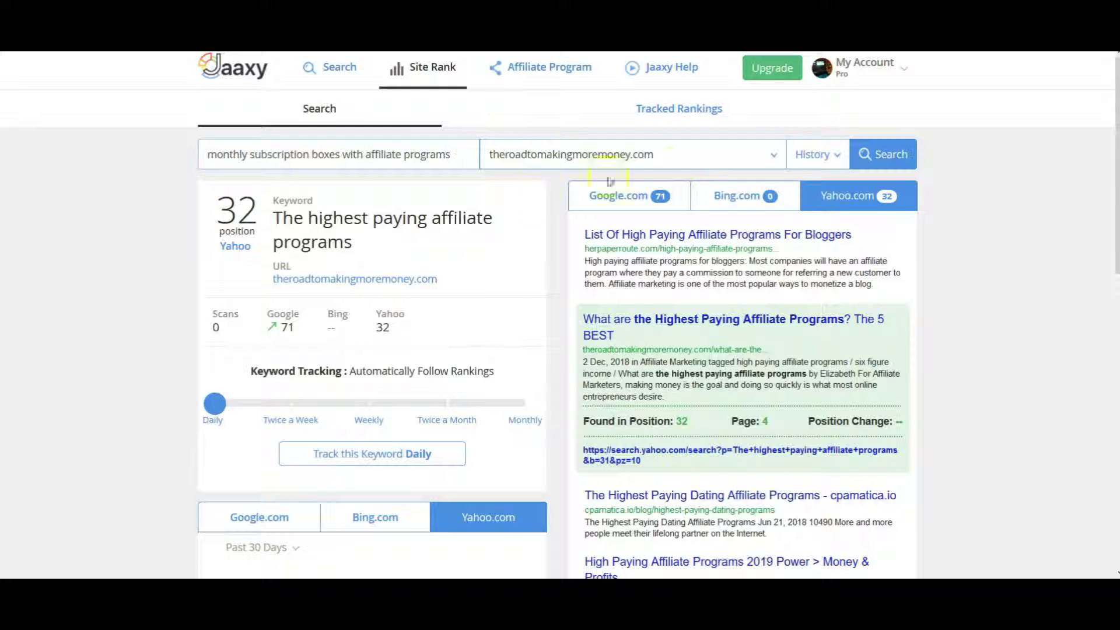
pyautogui.click(881, 153)
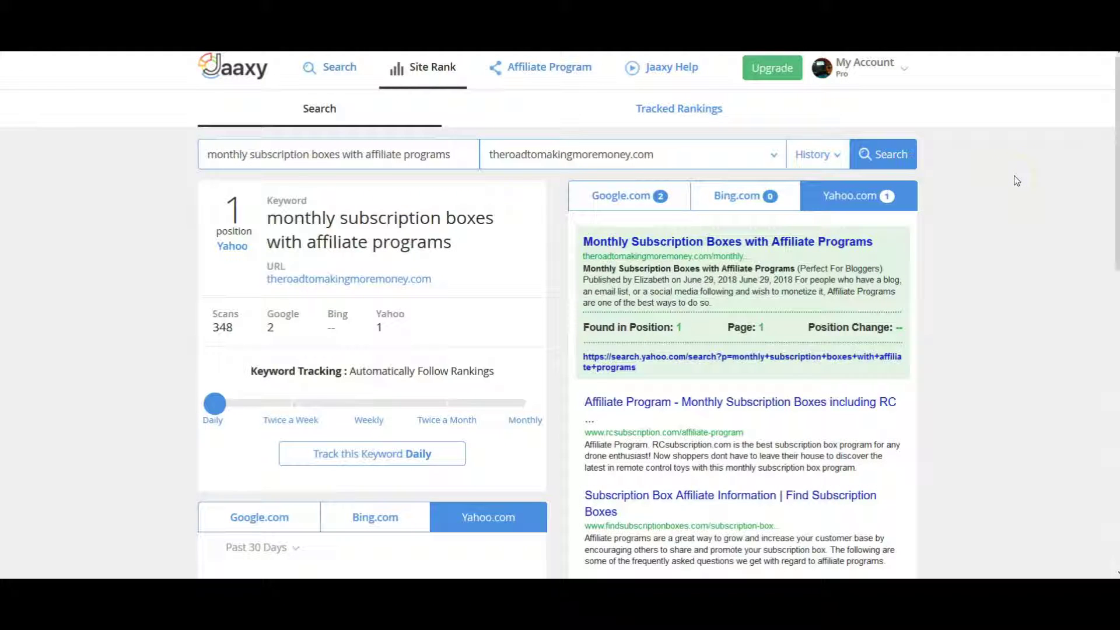
# Compare the Google and Yahoo ranking results for the subscription boxes keyword.
pyautogui.click(1011, 174)
pyautogui.click(618, 204)
pyautogui.click(247, 284)
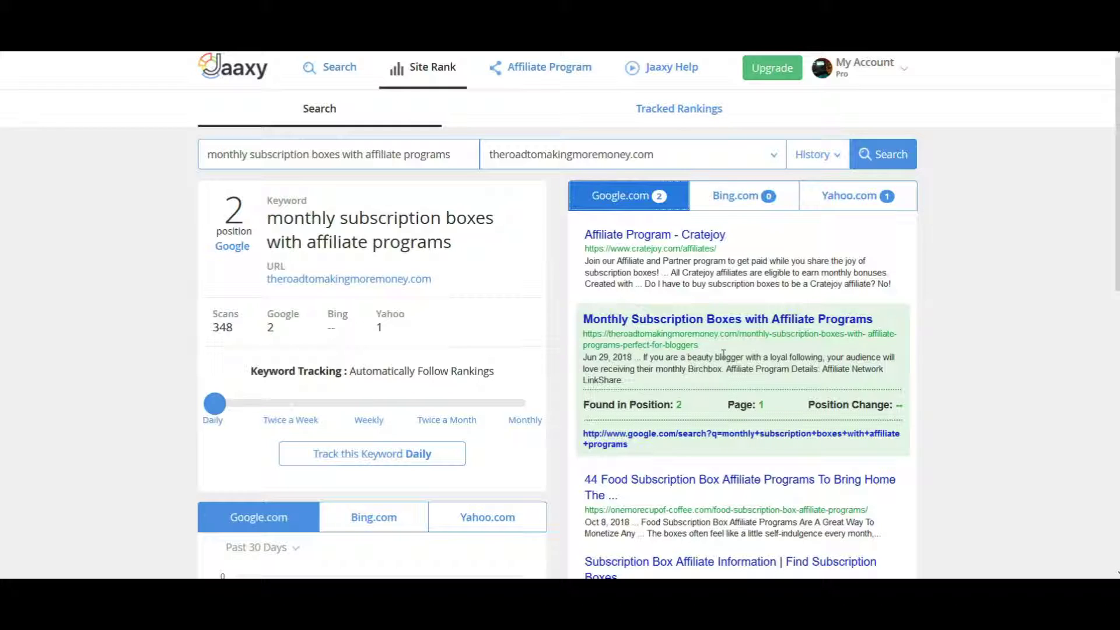
pyautogui.click(852, 195)
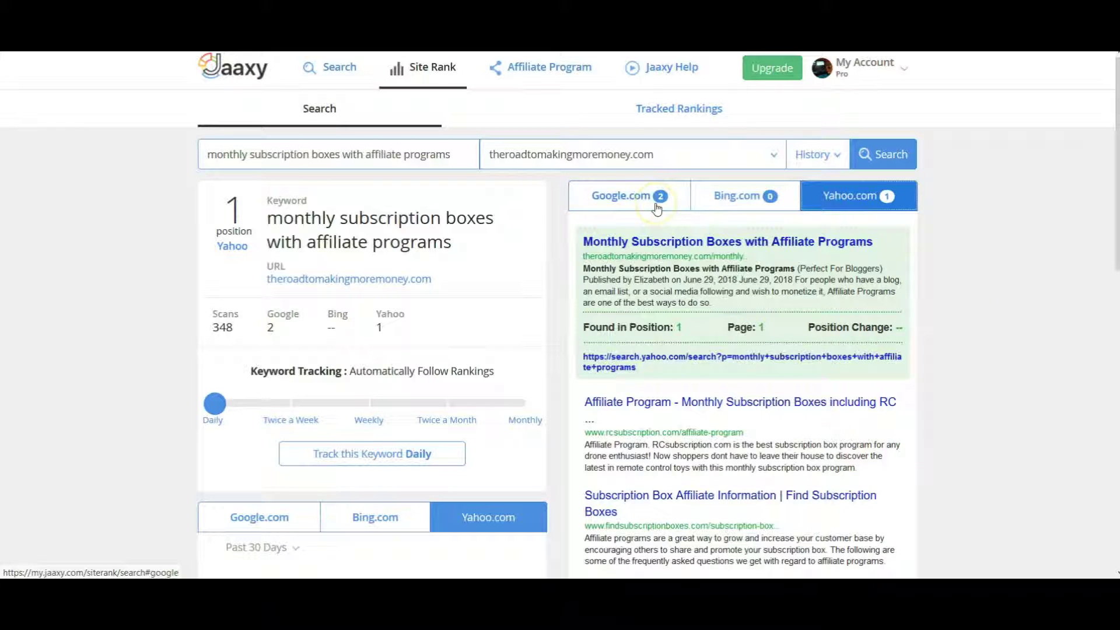
pyautogui.click(474, 290)
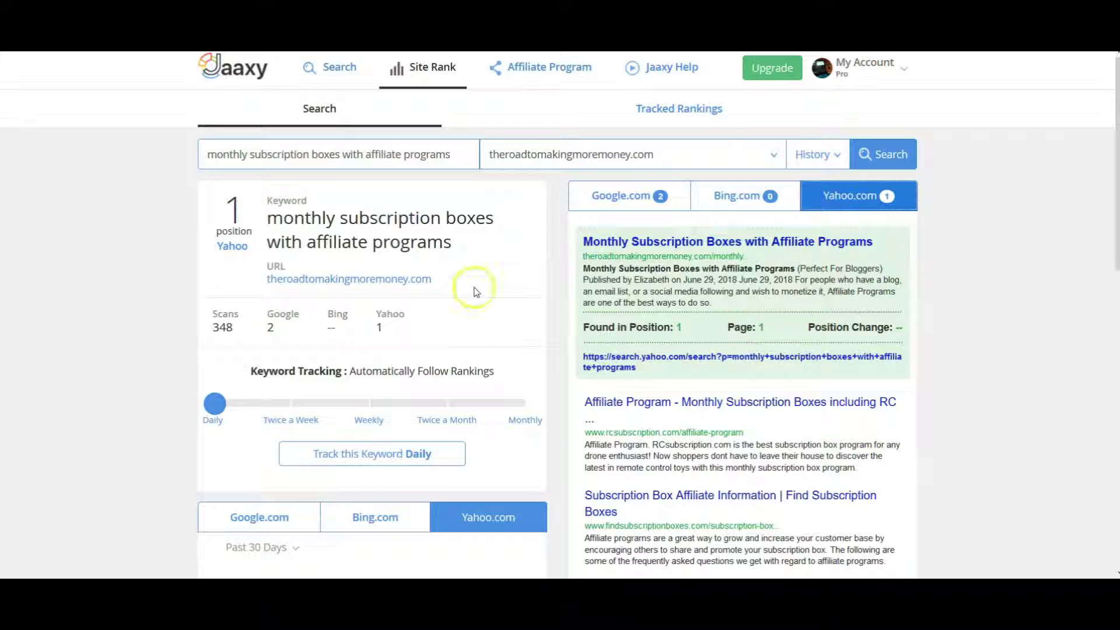
# Try the Twice a Week, Twice a Month and Monthly tracking frequencies for the subscription boxes keyword.
pyautogui.click(295, 409)
pyautogui.click(370, 412)
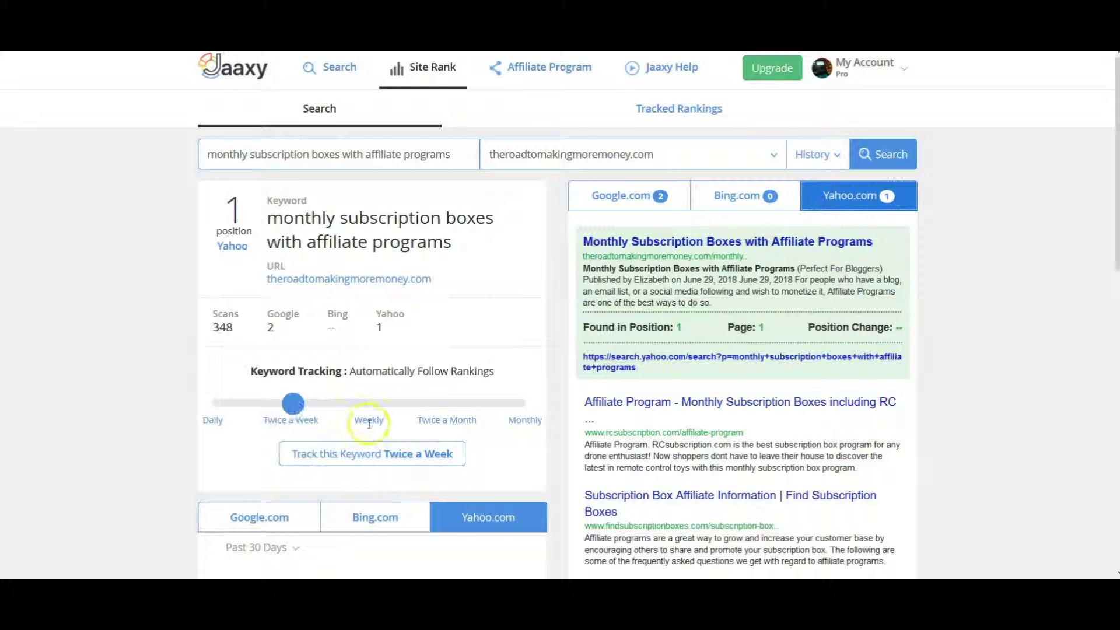
pyautogui.click(446, 409)
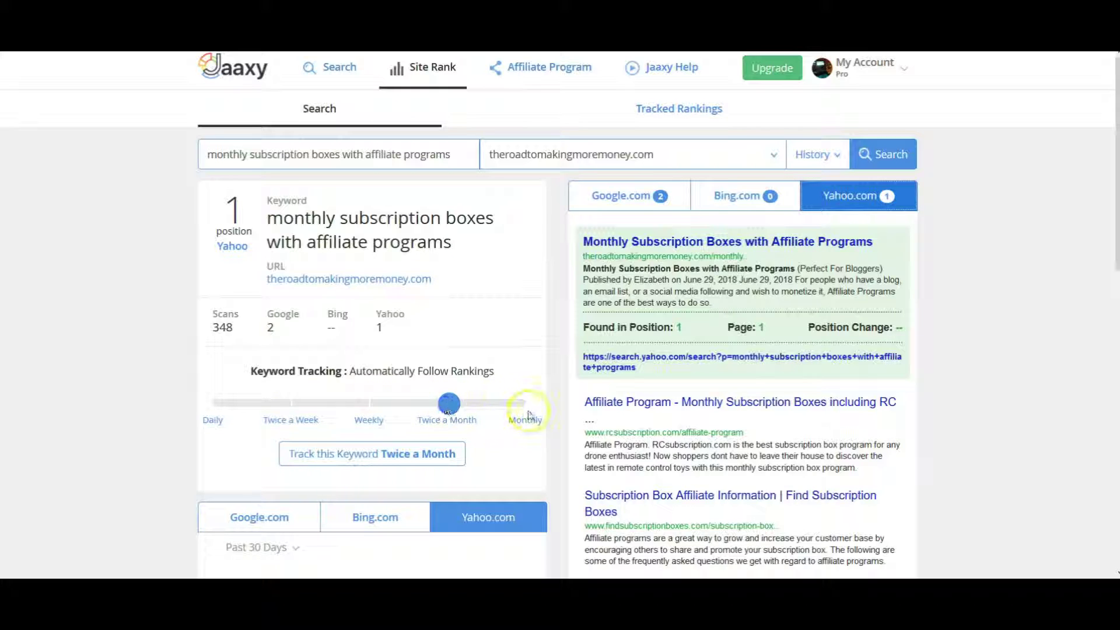
pyautogui.click(524, 405)
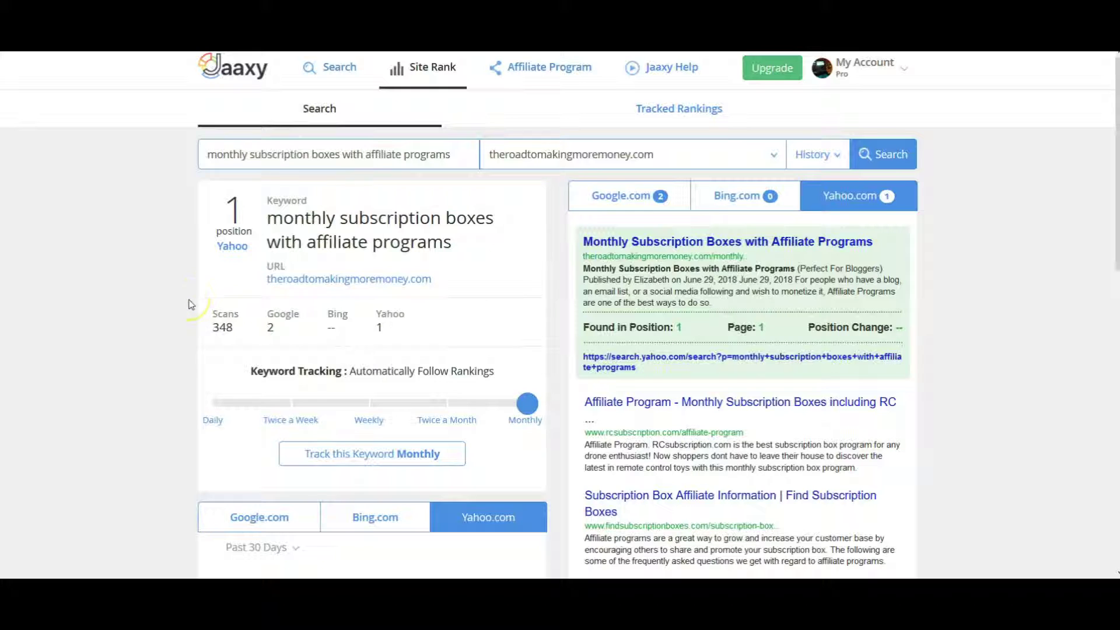
pyautogui.scroll(-4, 189, 304)
pyautogui.scroll(4, 188, 303)
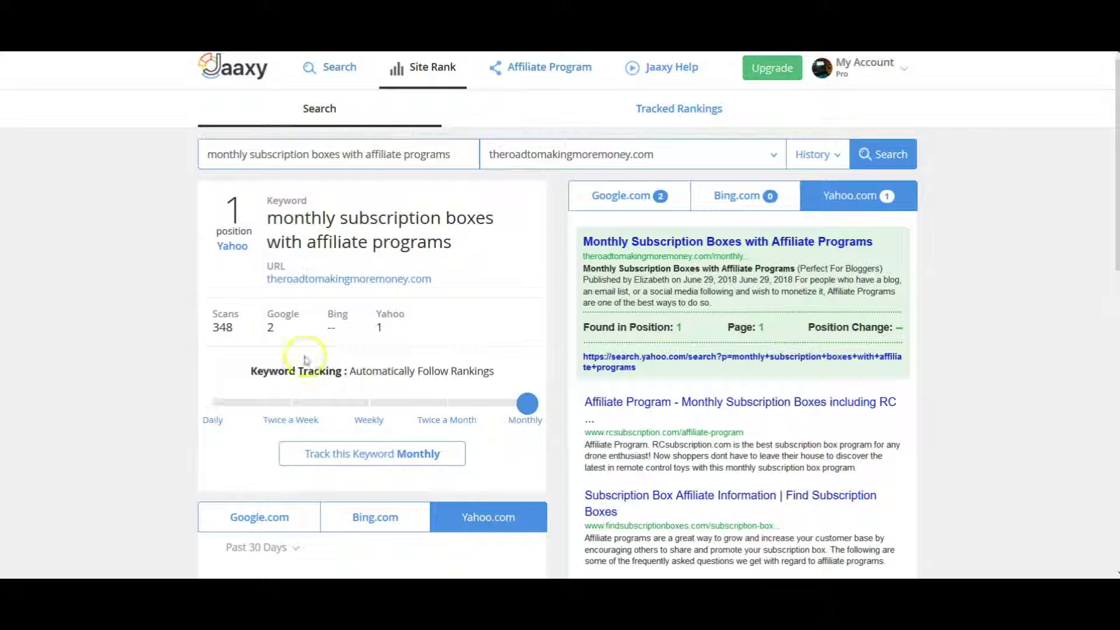
# Review the active tracked rankings, examining each keyword's scan frequency and its Google, Yahoo and Bing positions.
pyautogui.click(691, 112)
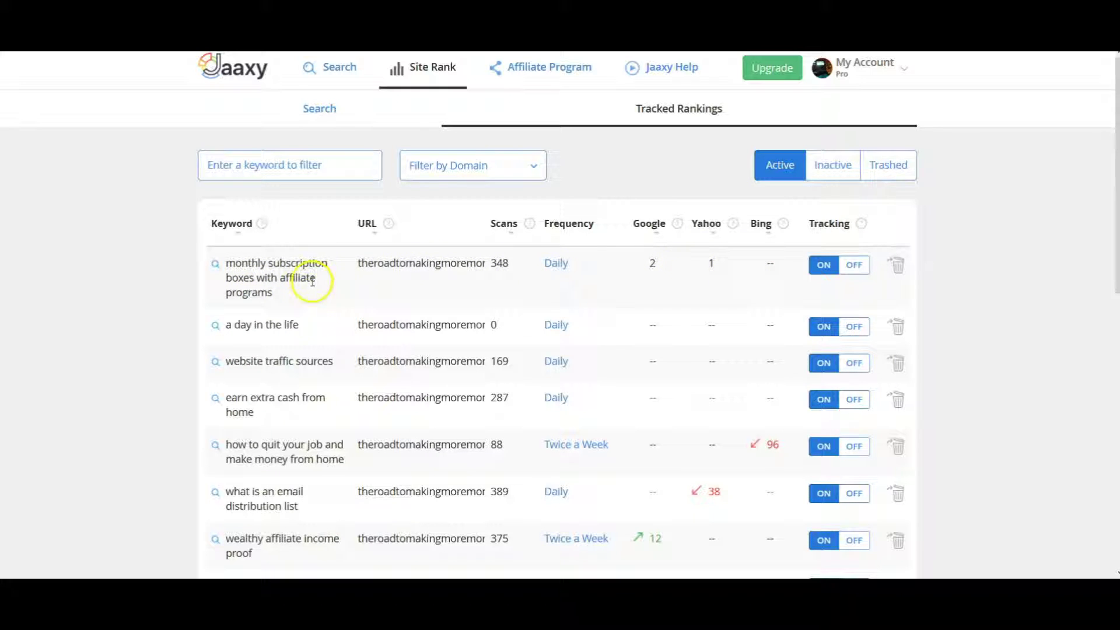
pyautogui.scroll(-3, 526, 343)
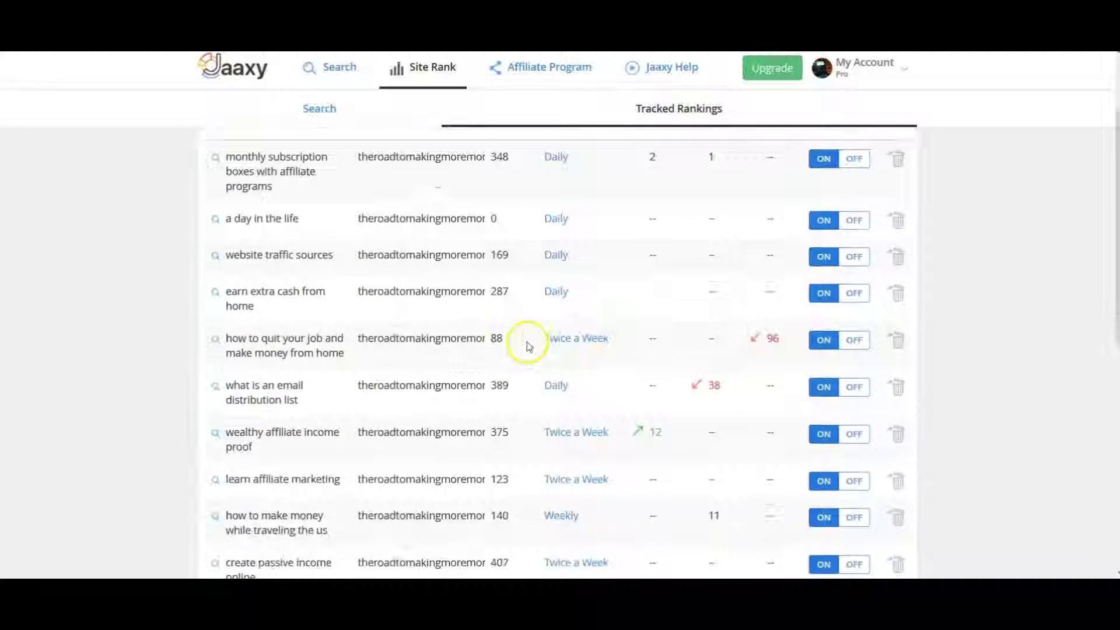
pyautogui.scroll(-1, 528, 345)
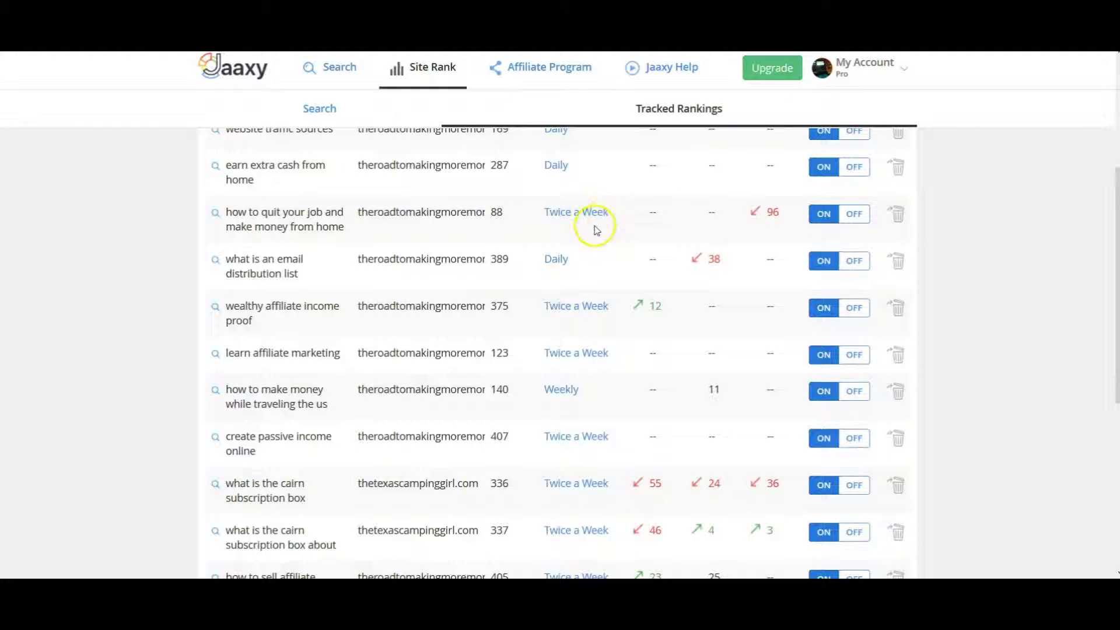
pyautogui.scroll(-2, 510, 392)
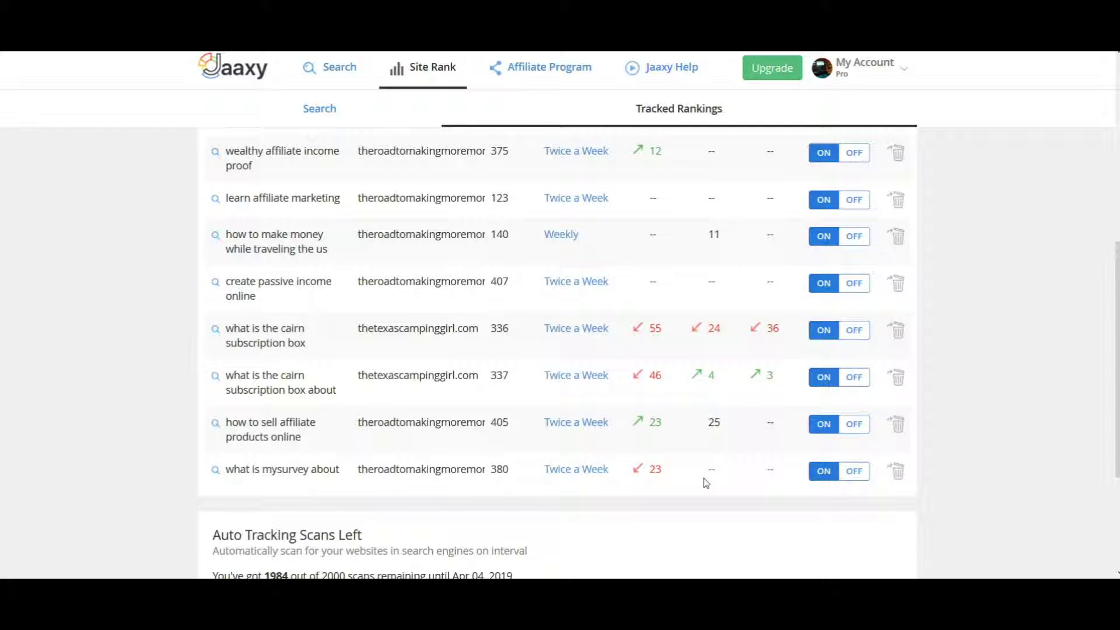
pyautogui.scroll(6, 688, 461)
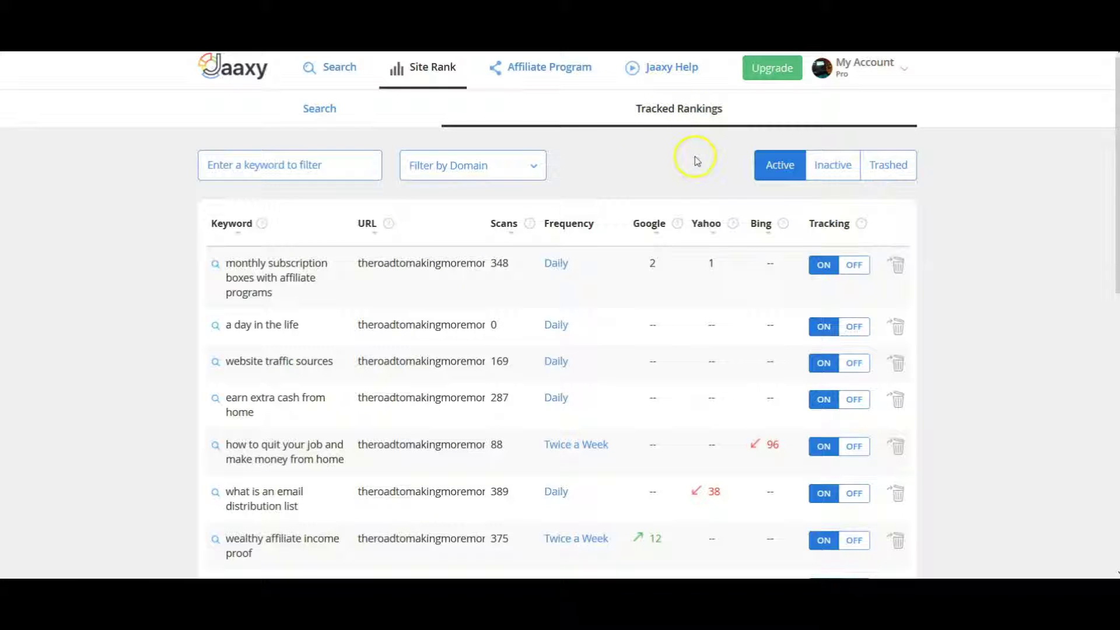
# Return to the site rank search and open the empty keyword search page.
pyautogui.click(330, 118)
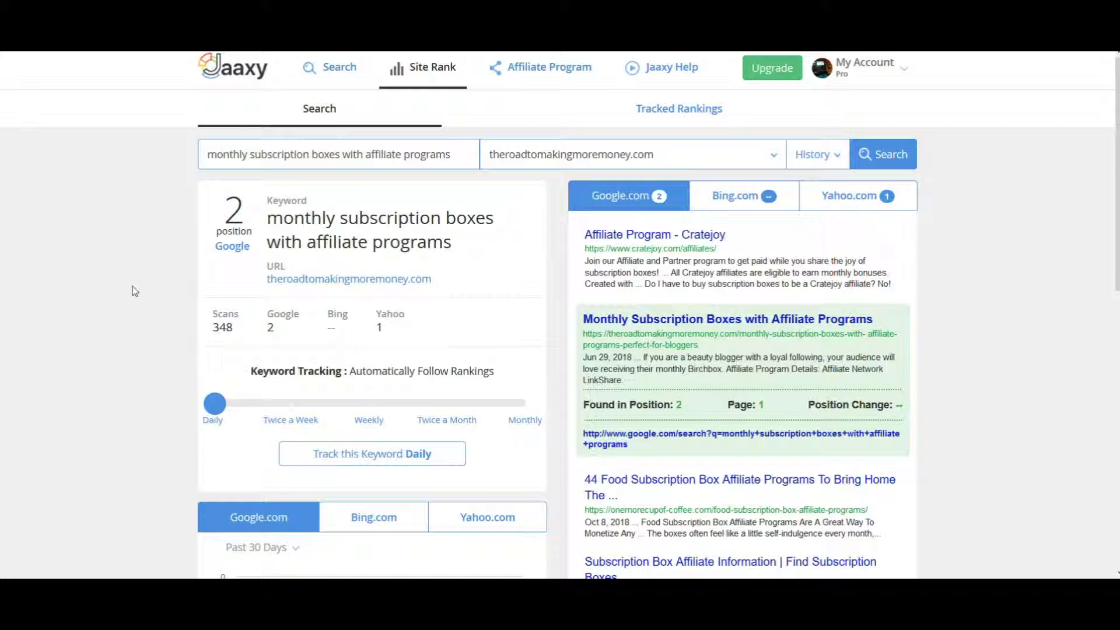
pyautogui.click(235, 72)
pyautogui.click(332, 73)
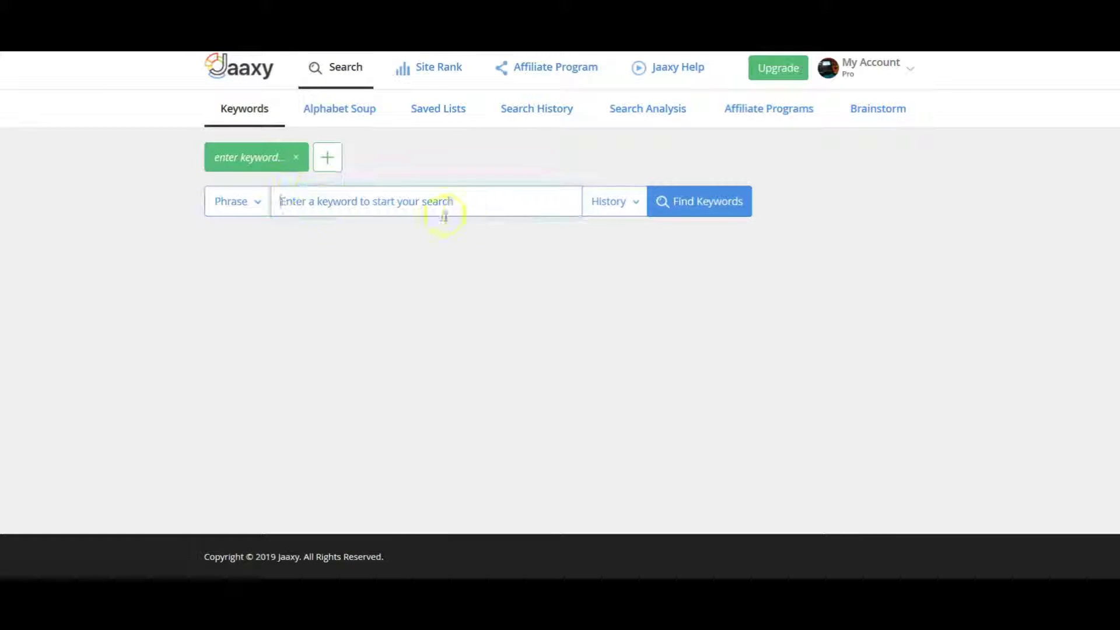
pyautogui.click(128, 324)
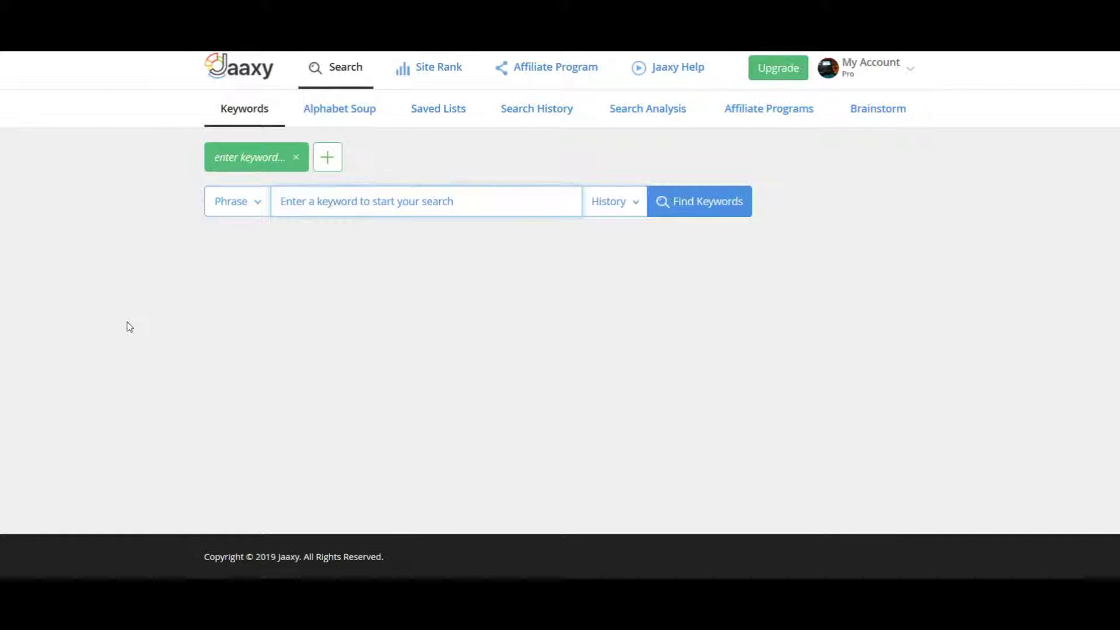